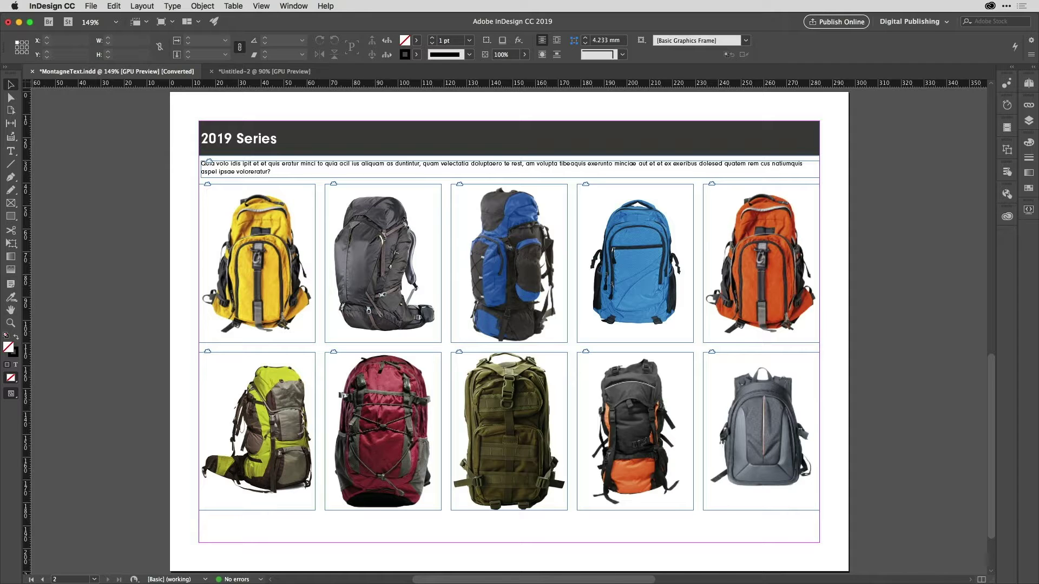
- Activate the Content Collector and leave it in Collector mode with an empty conveyor
key(b)
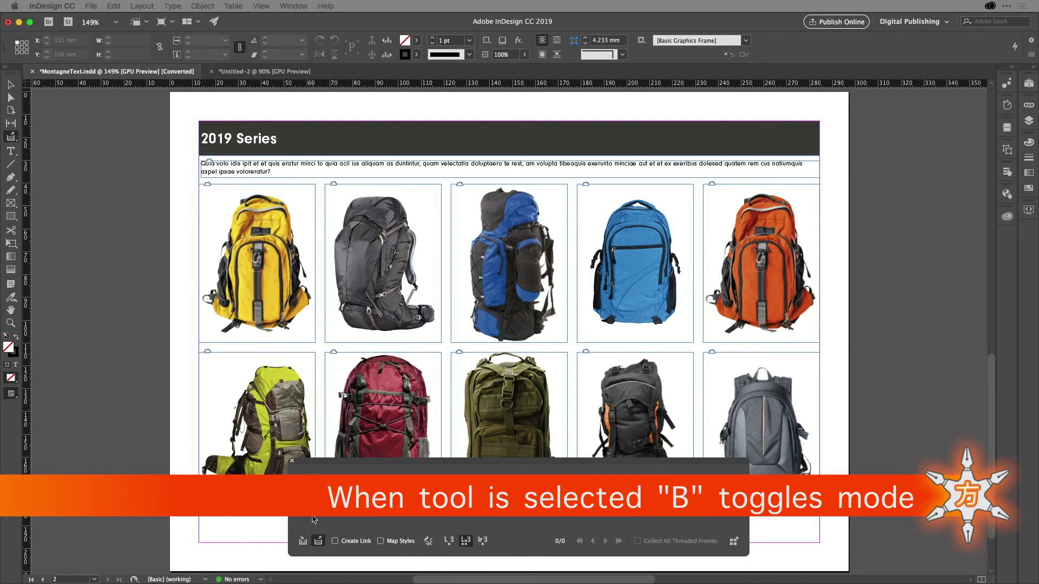
key(b)
key(b)
key(b)
key(b)
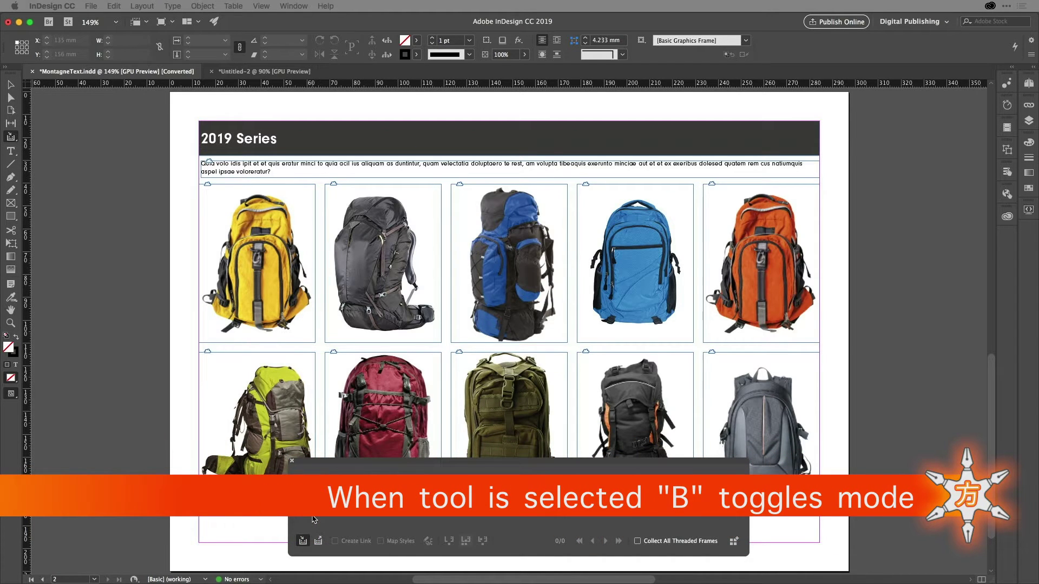
key(b)
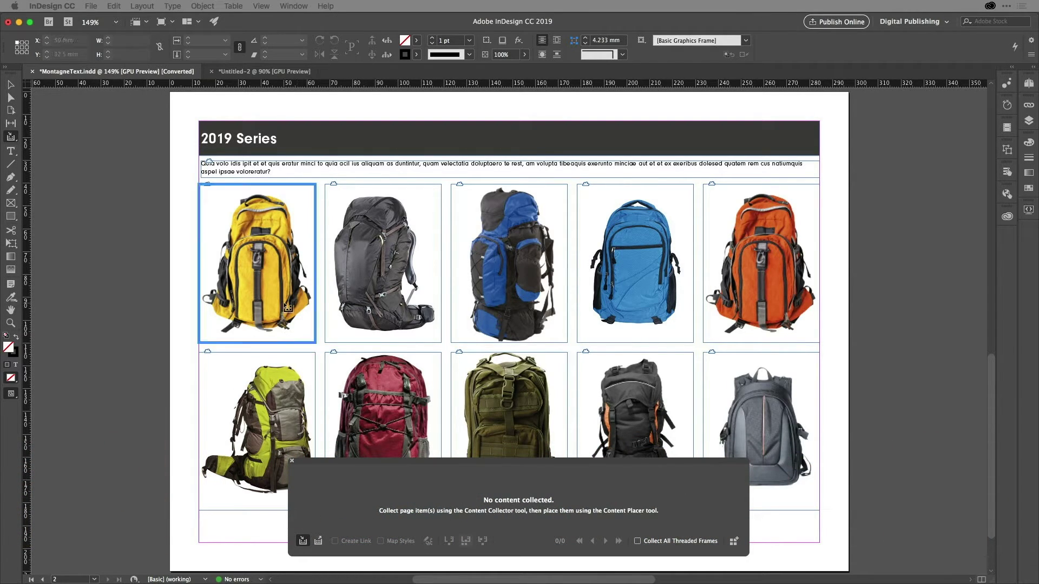
- Collect the ten backpack images: yellow, black, blue, light-blue, orange, grey, black-and-orange, olive, red and lime-green
click(284, 279)
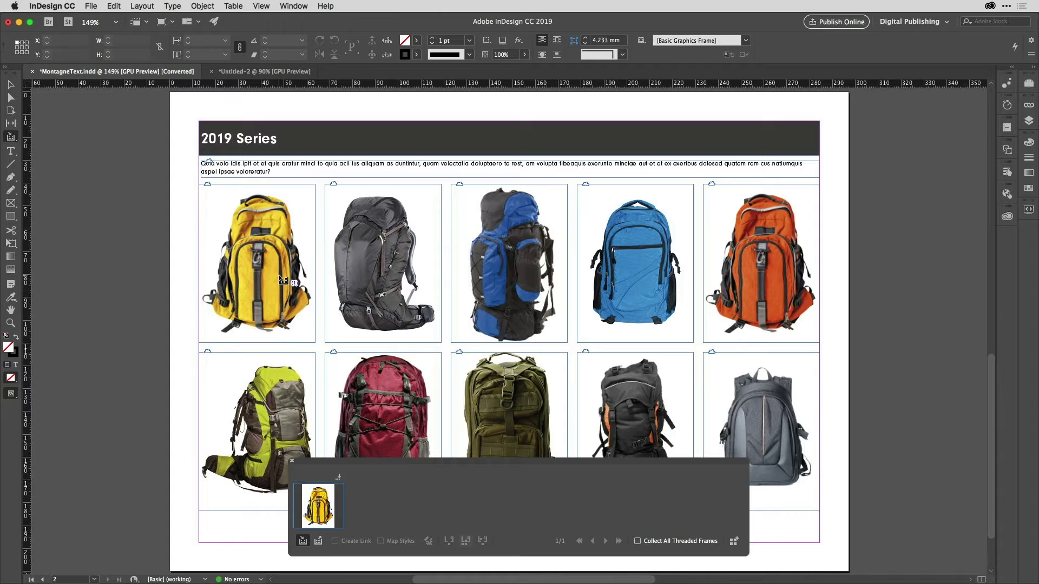
click(386, 278)
click(505, 277)
click(591, 269)
click(742, 271)
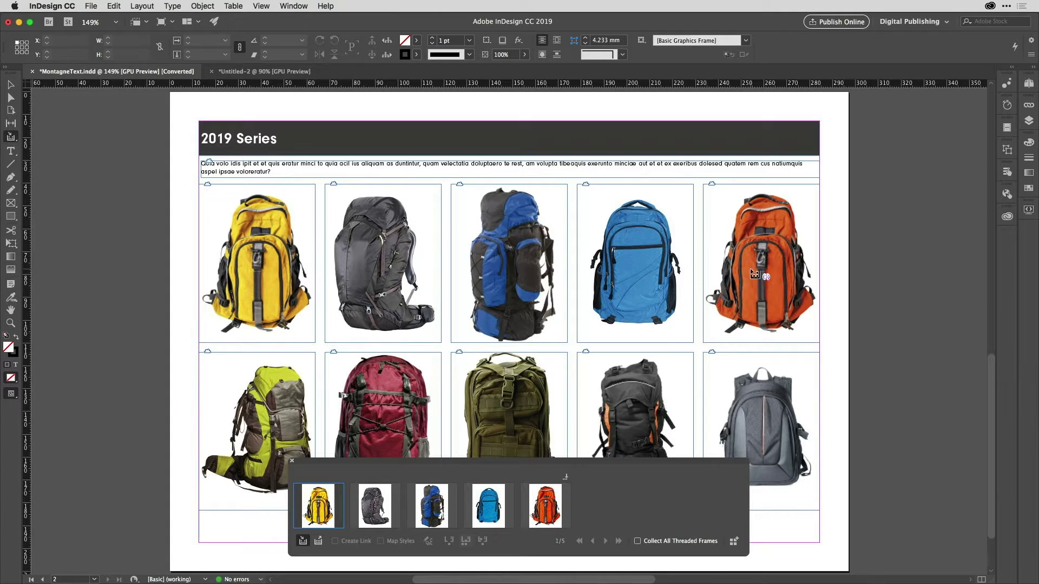
click(748, 407)
click(657, 397)
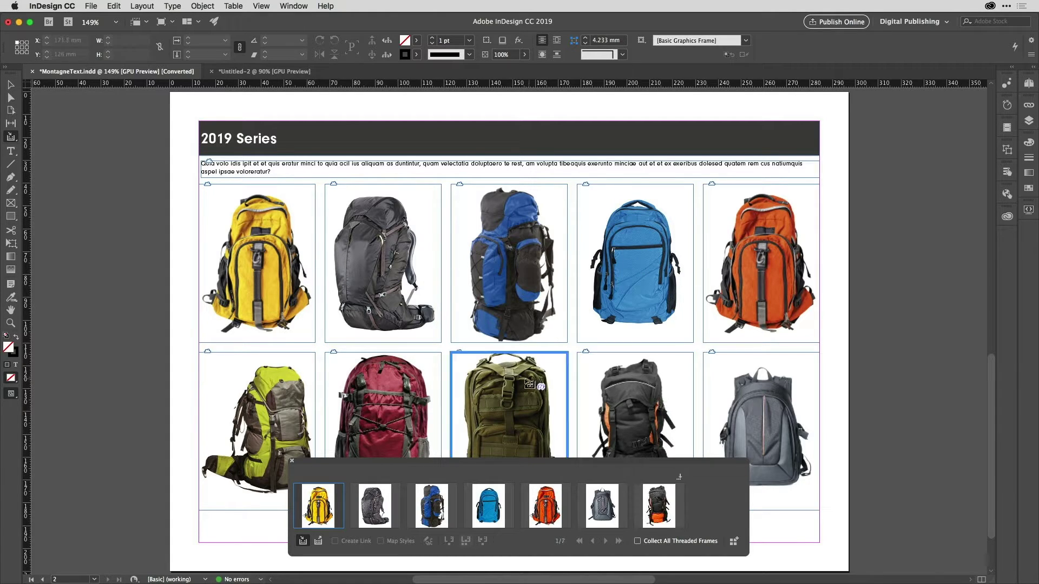
click(519, 392)
click(378, 400)
click(283, 401)
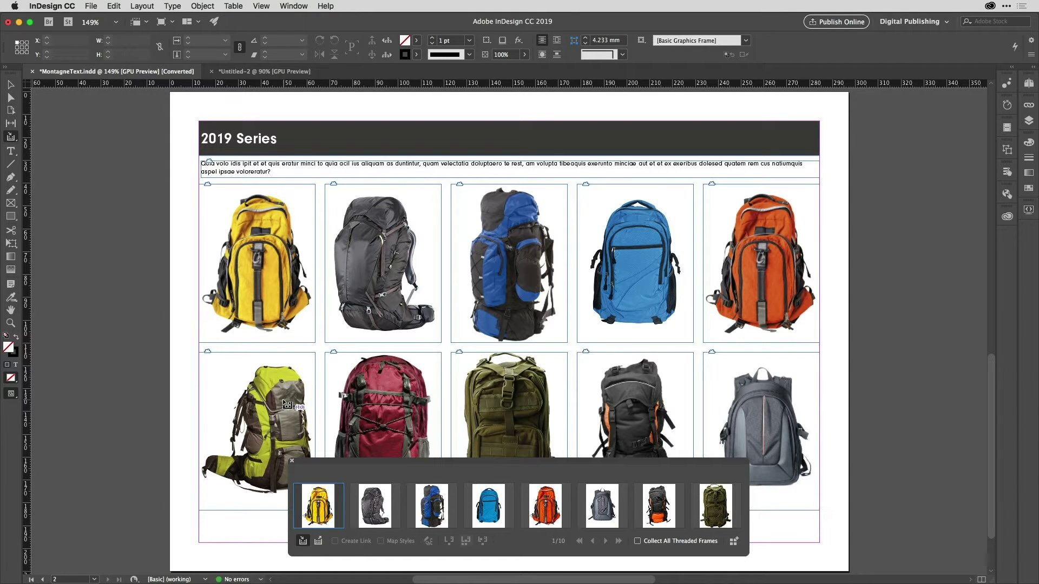
- Collect the orange M logo from page 1 into the conveyor
key(shift+Page_Up)
click(283, 403)
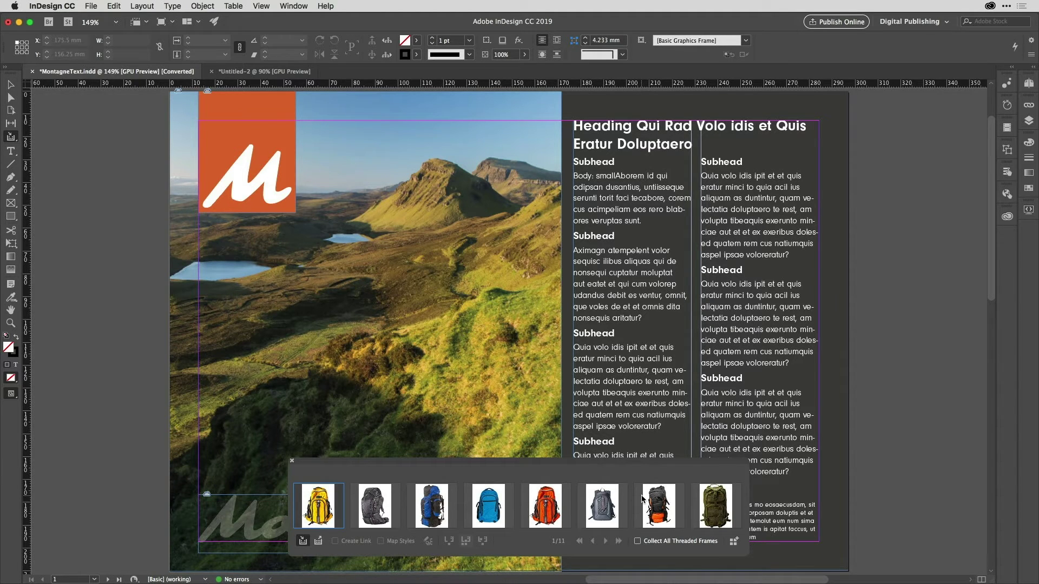
key(b)
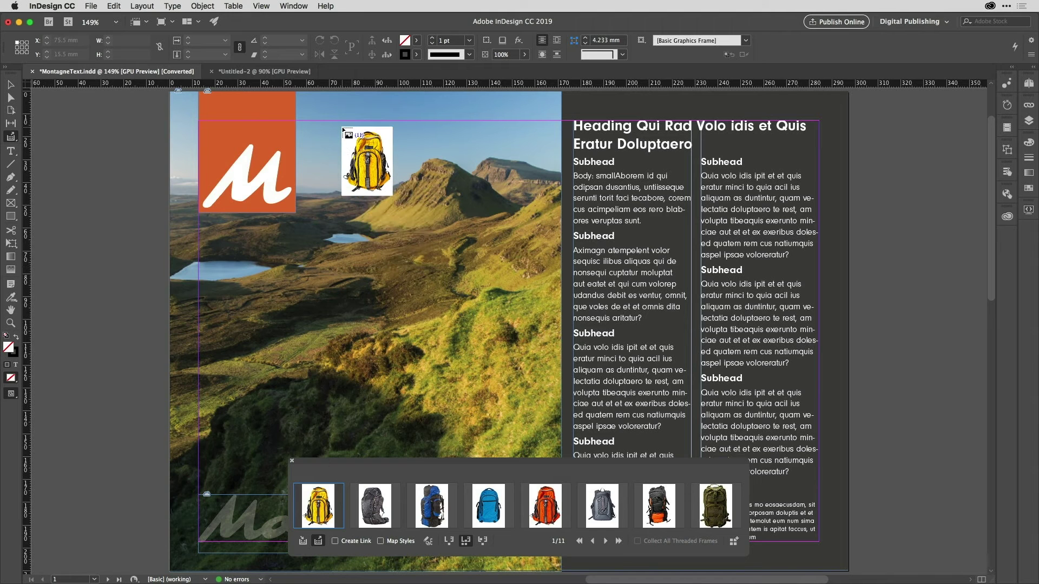
- Place the black-and-orange backpack on the hillside, shifted left to X 84 mm, Y 94.5 mm
key(Right)
key(Right)
key(Right)
key(Right)
key(Right)
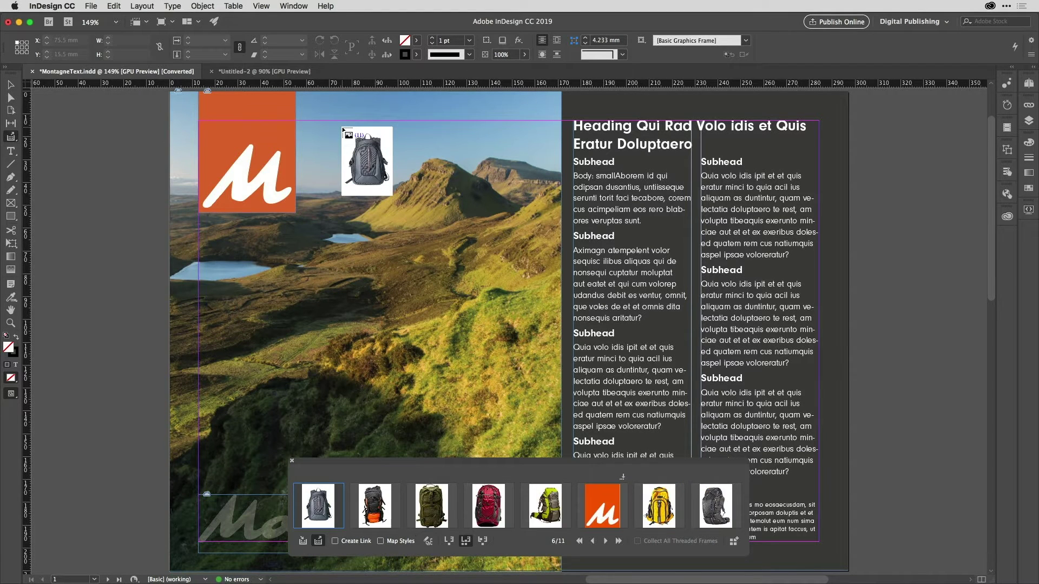
key(Right)
key(Right)
key(Right)
key(Right)
key(Right)
key(Right)
key(Right)
key(Right)
key(Right)
key(Right)
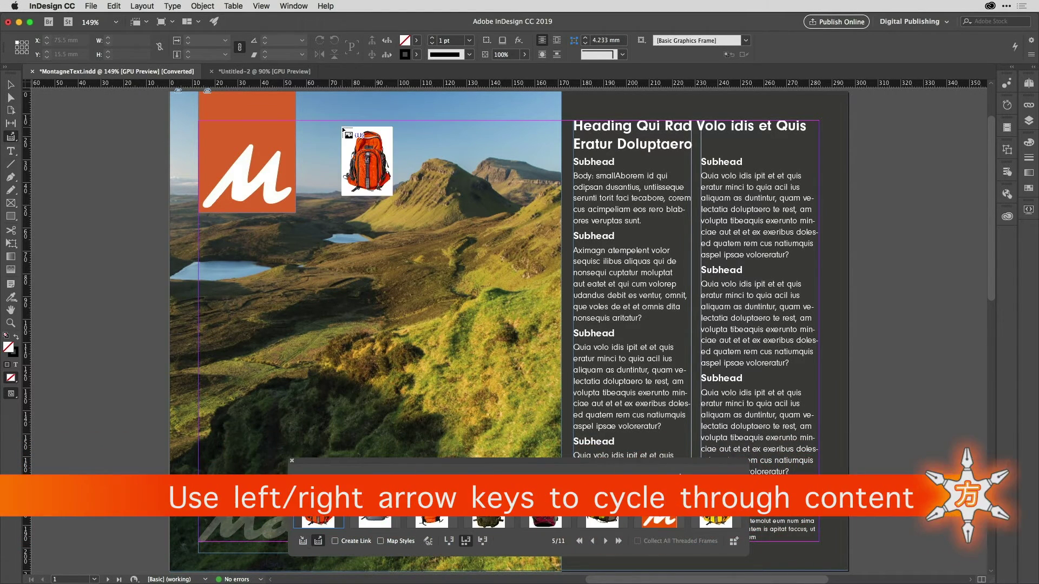
key(Right)
key(Right)
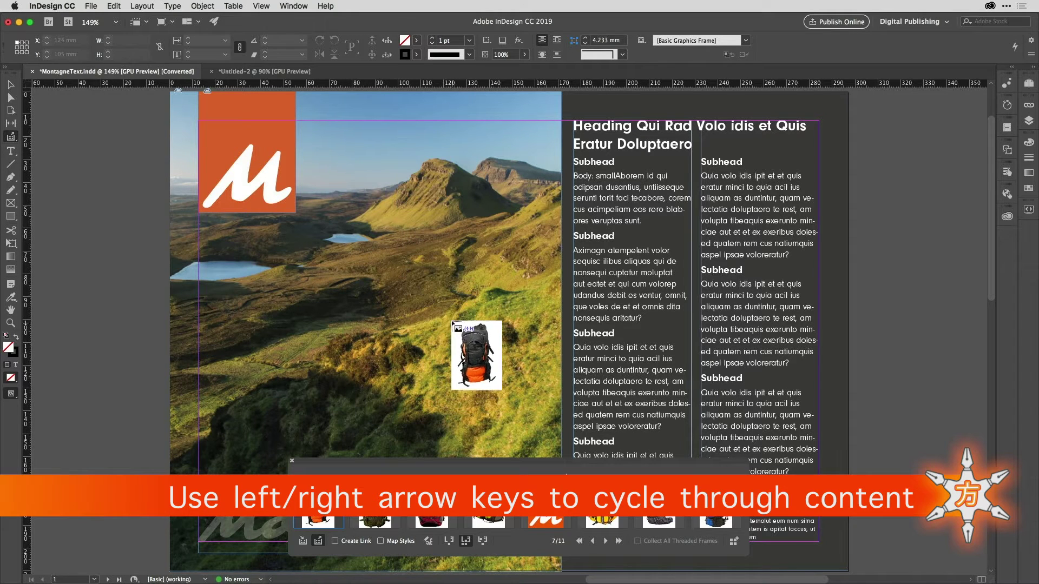
drag(436, 300, 514, 464)
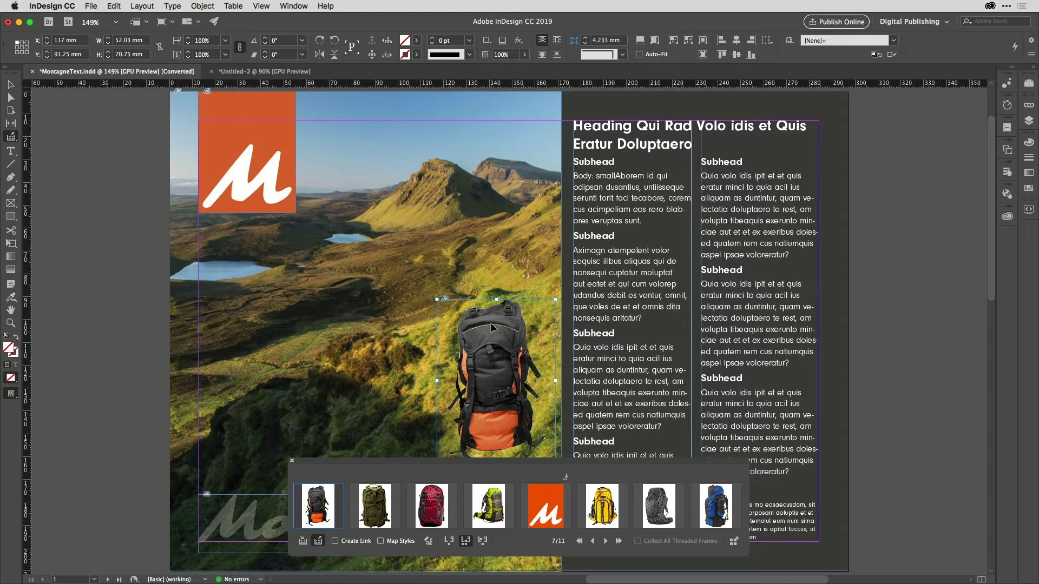
drag(495, 324, 421, 333)
scroll(528, 336, down, 1)
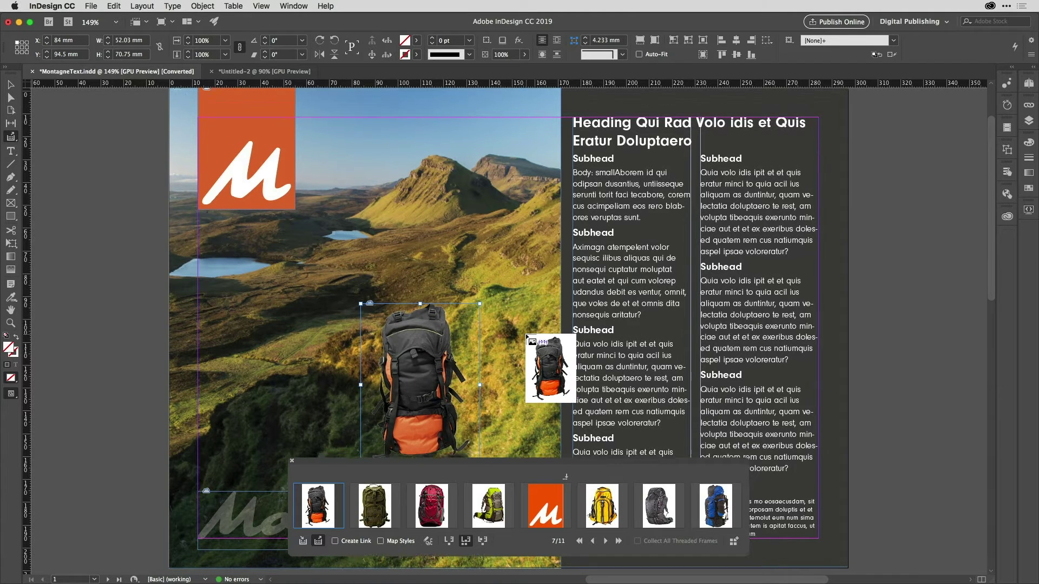
- In Untitled-2, place the olive backpack at the page's lower right
scroll(526, 336, up, 4)
scroll(529, 337, down, 2)
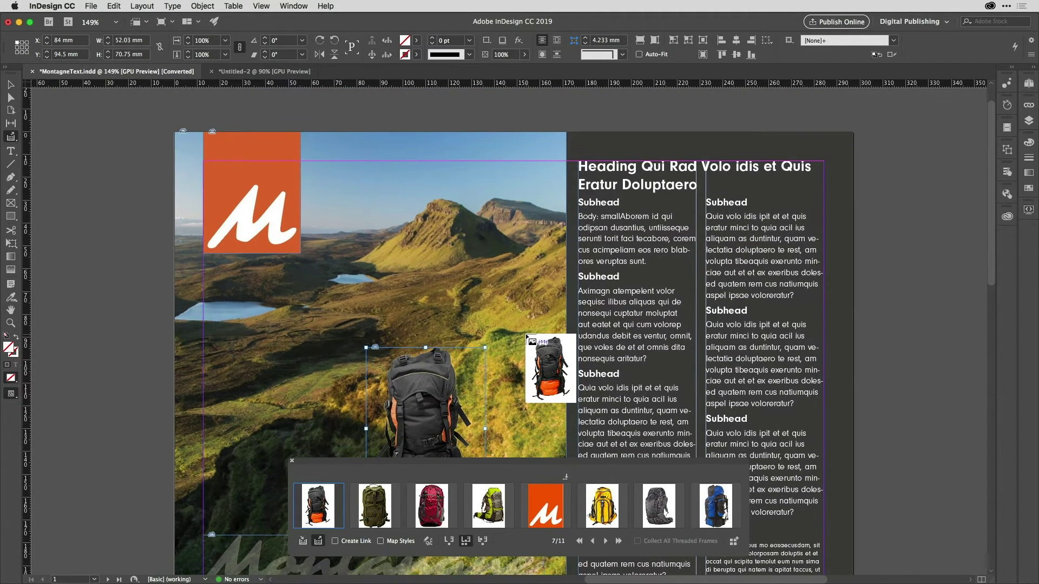
click(270, 74)
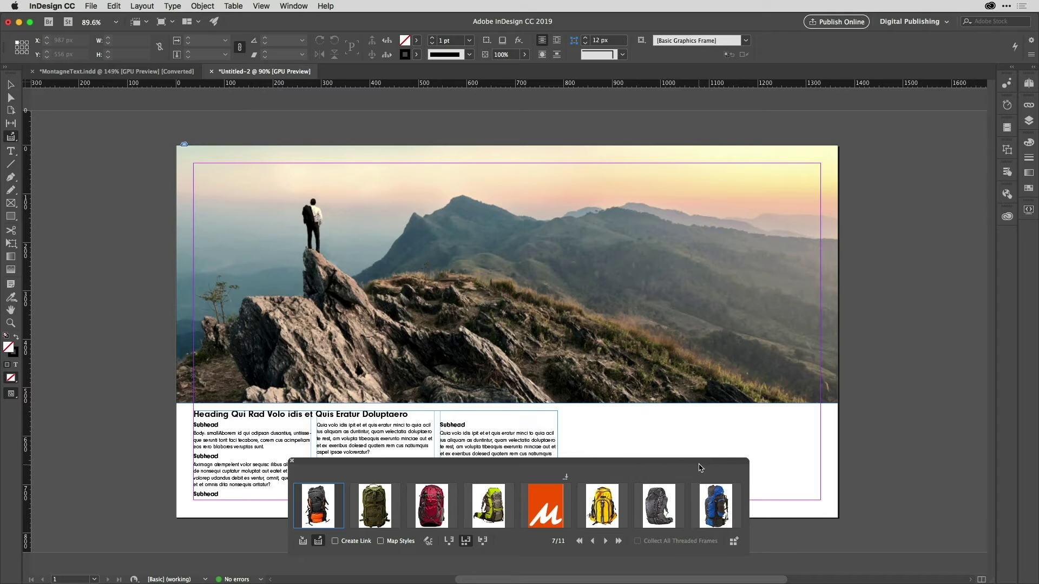
drag(699, 465, 491, 452)
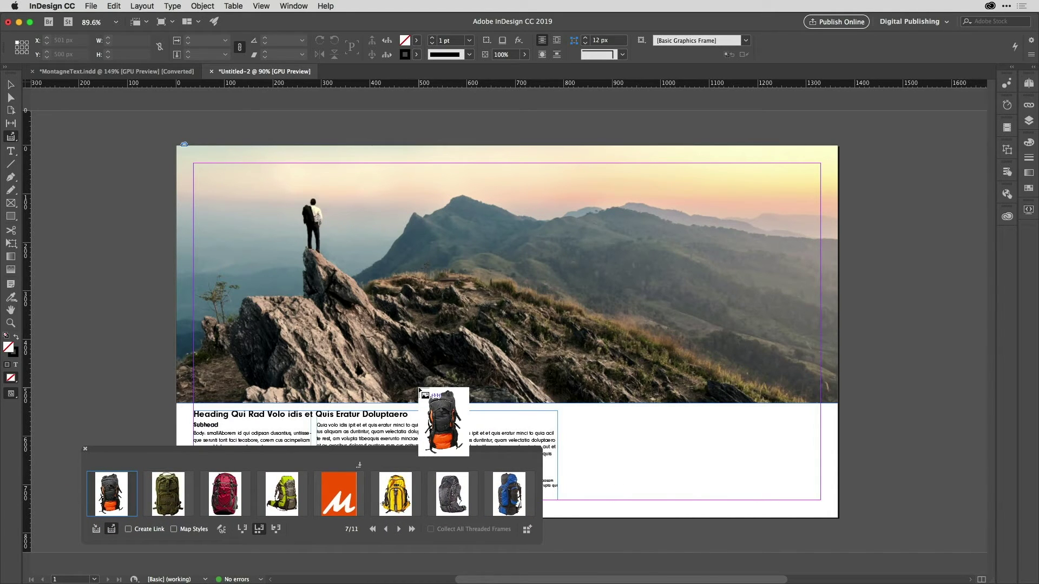
key(Left)
key(Left)
key(Right)
key(Right)
key(Right)
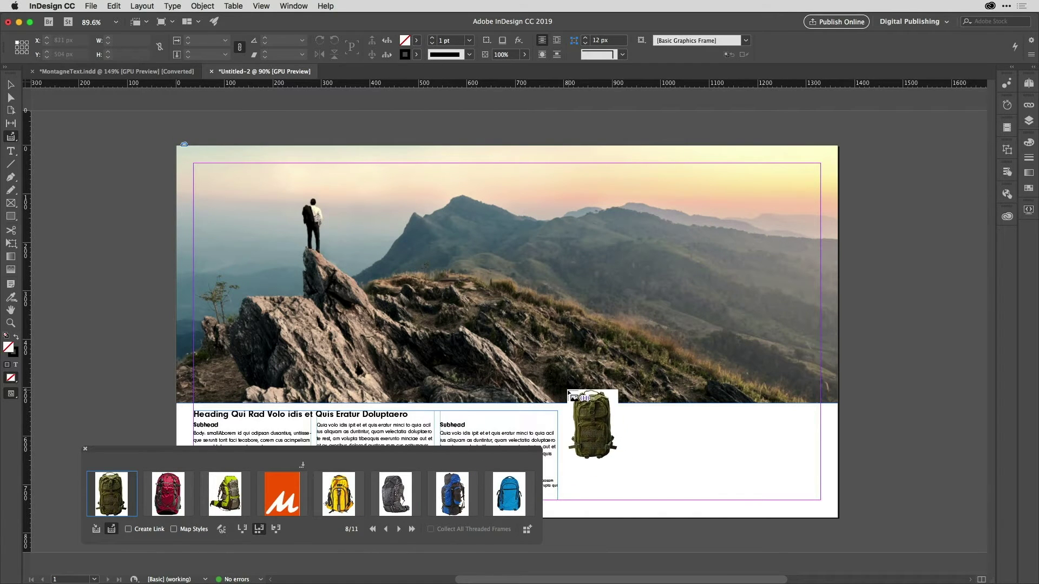
drag(561, 390, 621, 502)
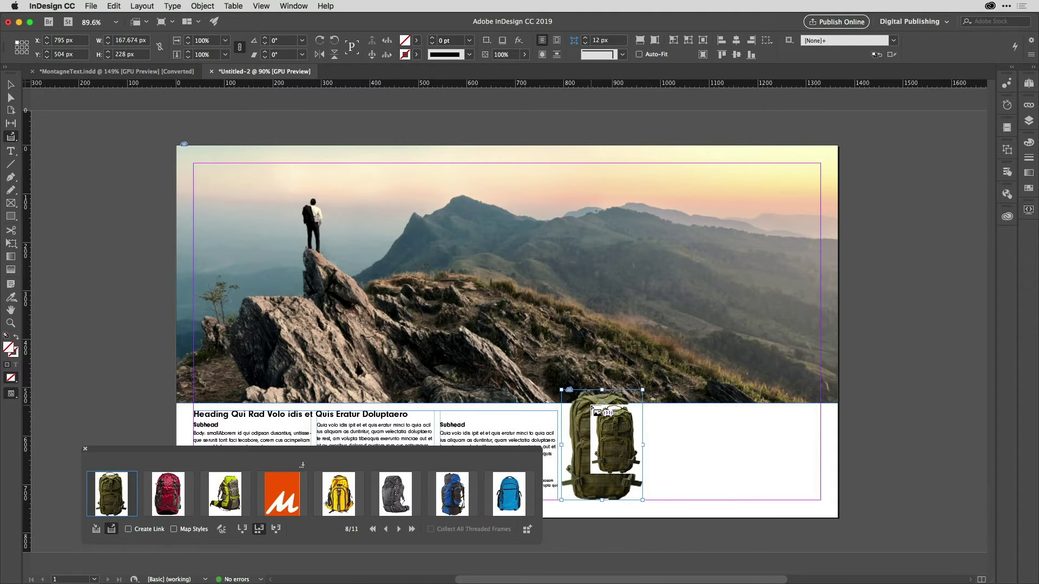
- Place the lime and yellow backpacks in a row right of the olive one
key(Right)
key(Right)
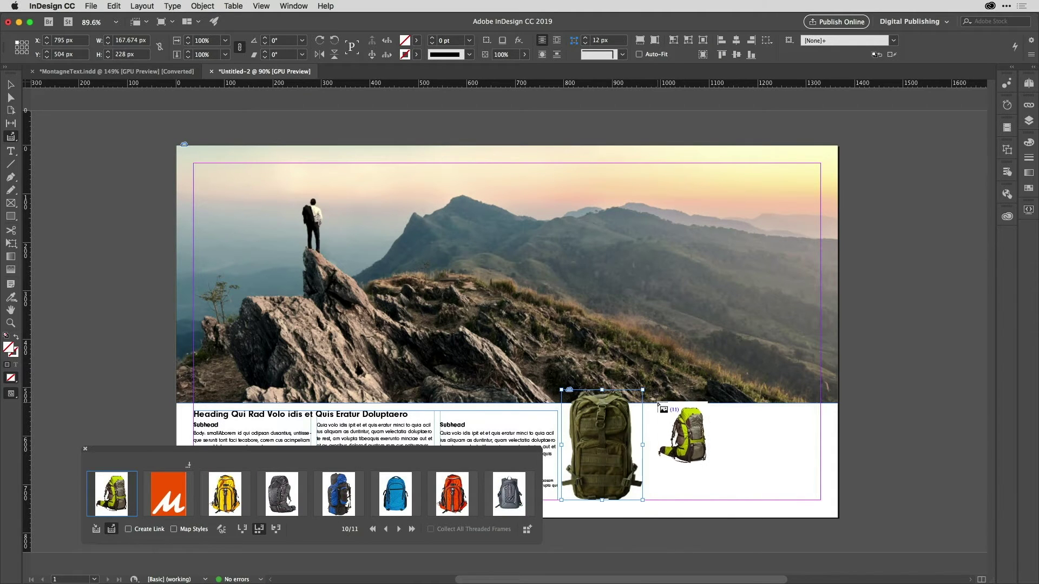
drag(647, 390, 712, 502)
key(Right)
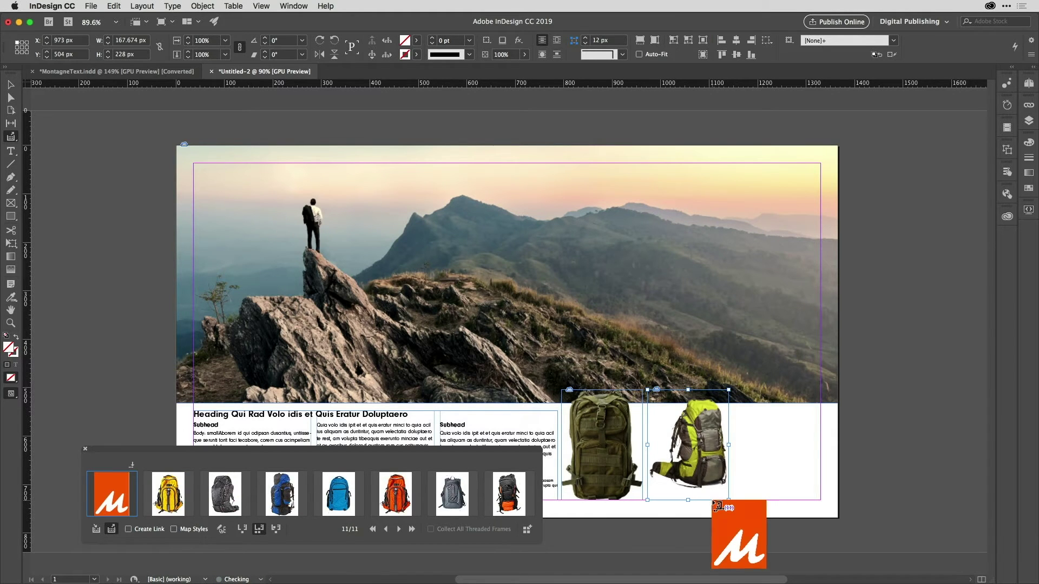
key(Right)
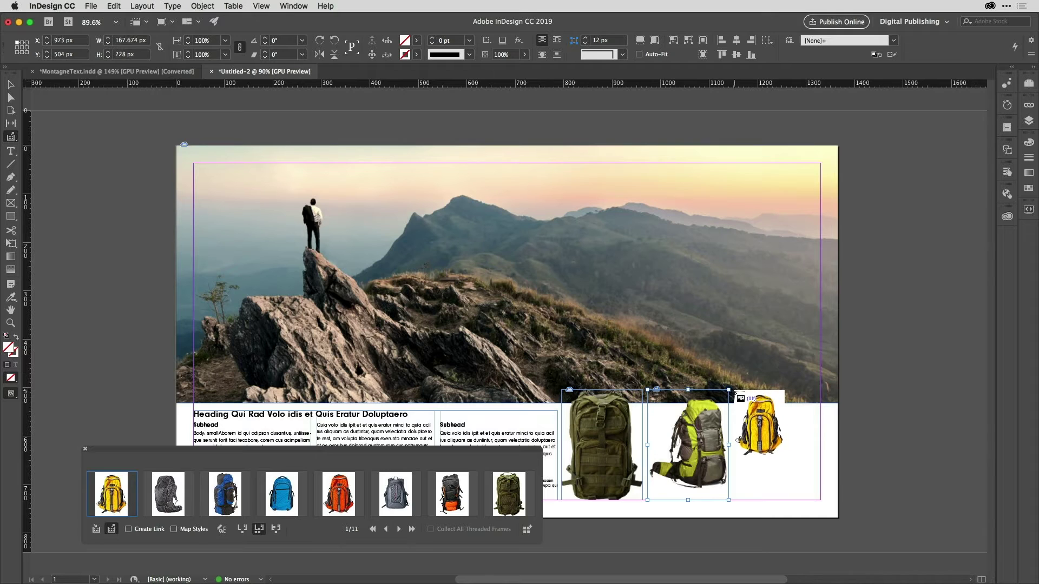
drag(733, 390, 816, 499)
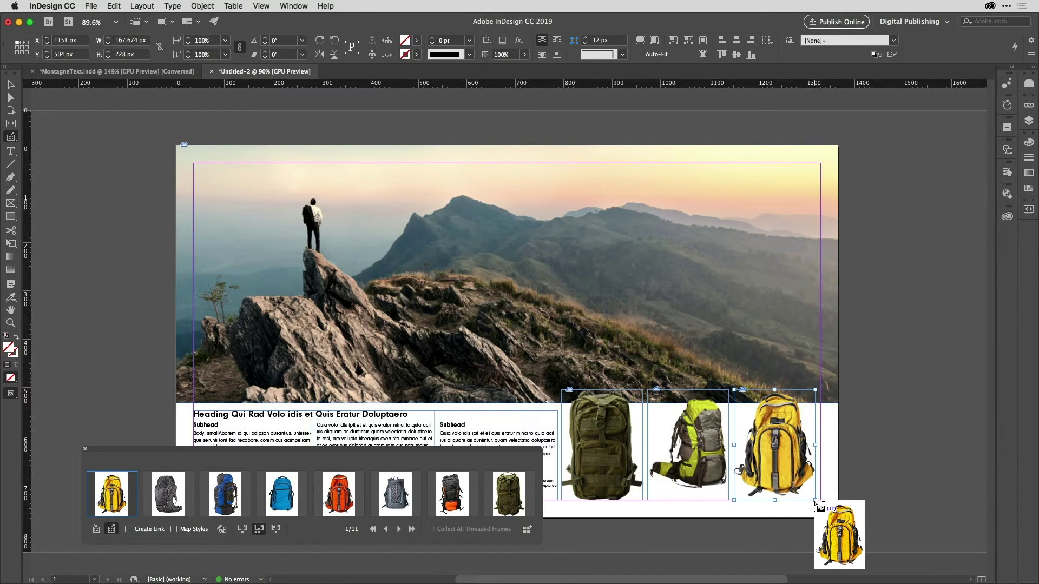
- Place the M logo at the page's top right and create a new blank document
key(Right)
key(Right)
key(Right)
key(Right)
key(Right)
key(Right)
key(Right)
key(Right)
key(Right)
key(Right)
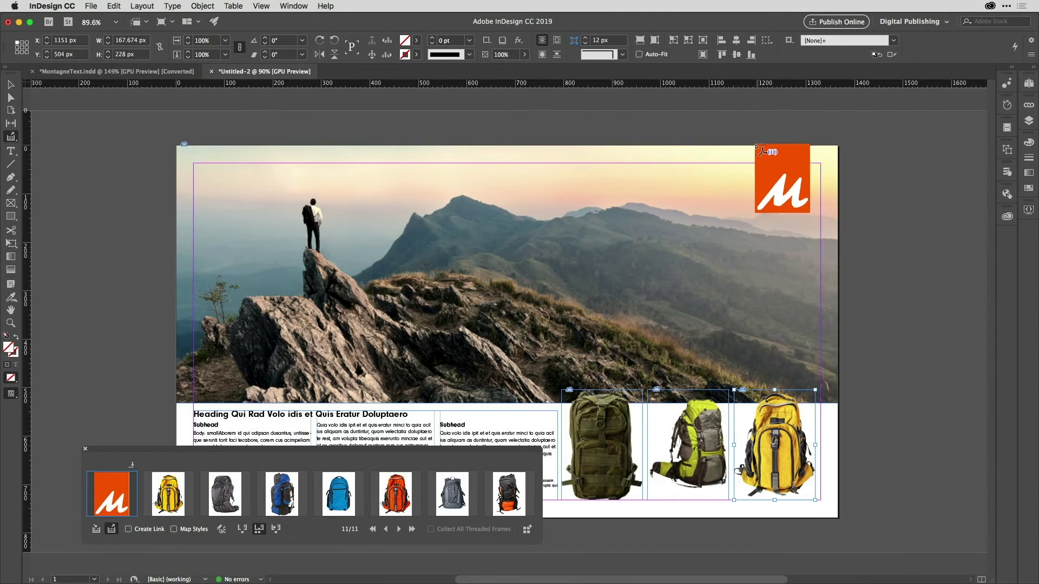
drag(756, 147, 800, 226)
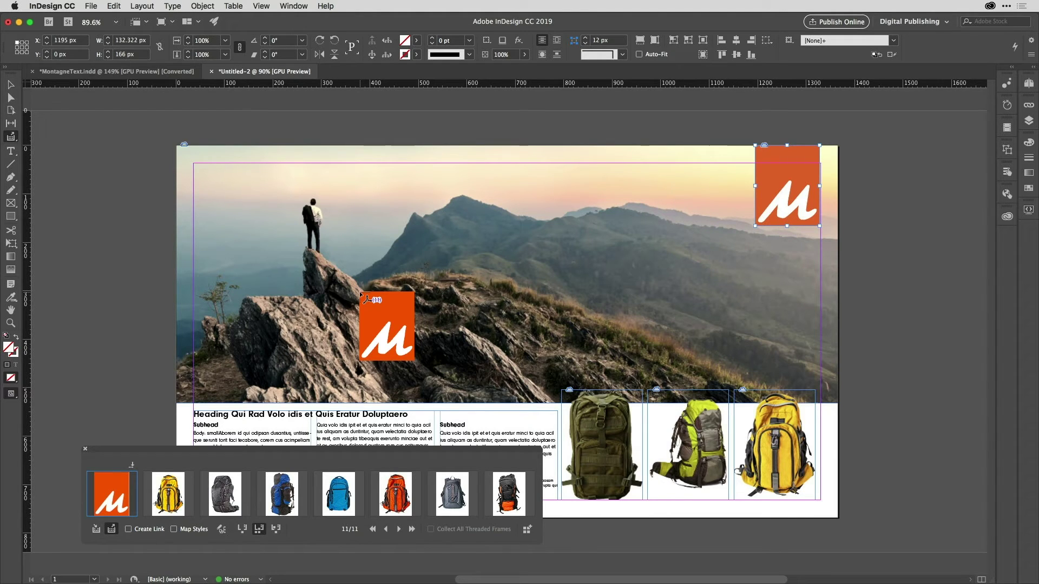
key(super+alt+n)
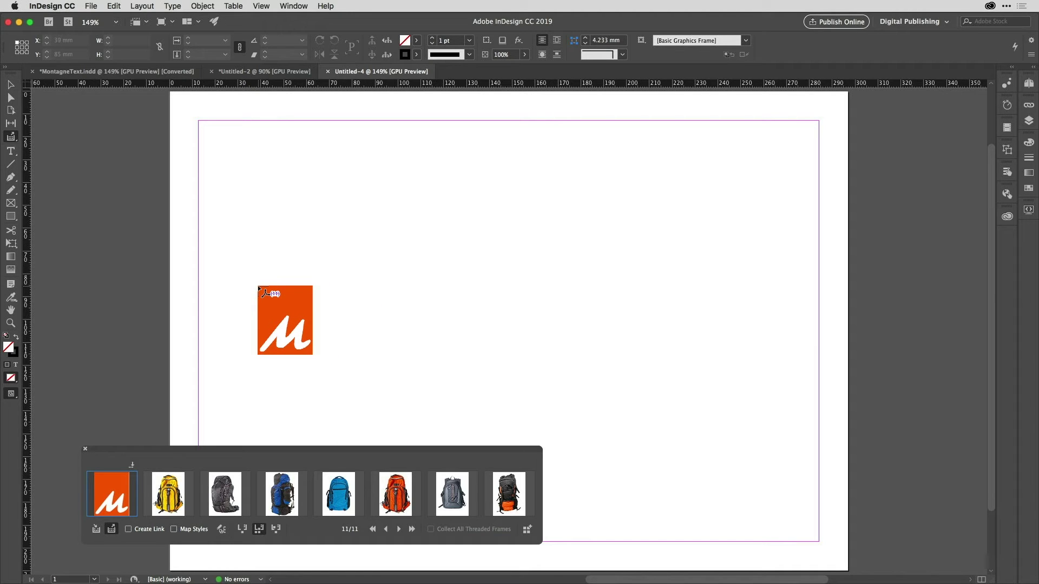
- Draw a 271.2 × 39.4 mm rectangle across the top margin and fill it solid black
key(v)
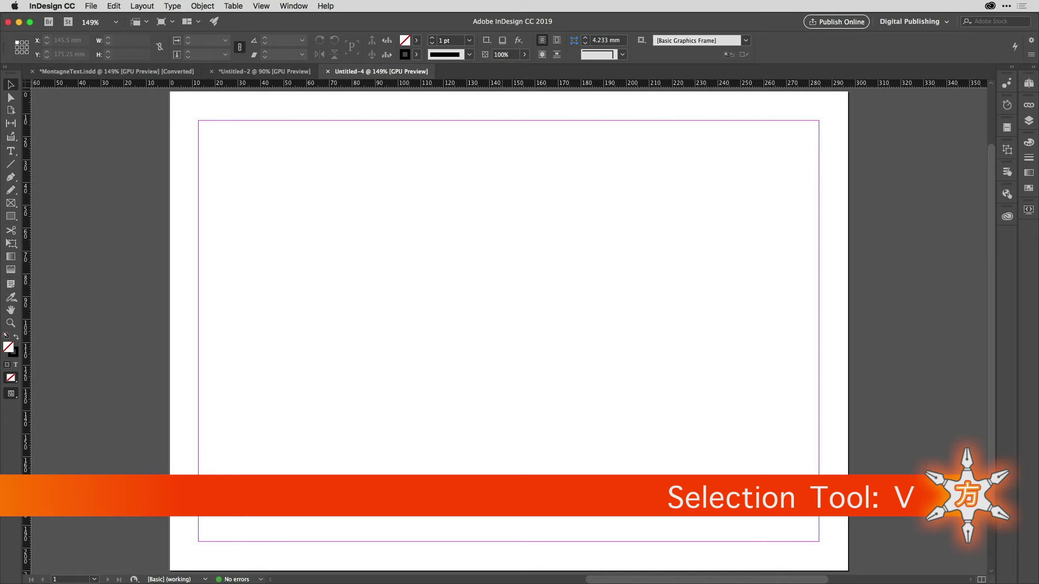
click(11, 216)
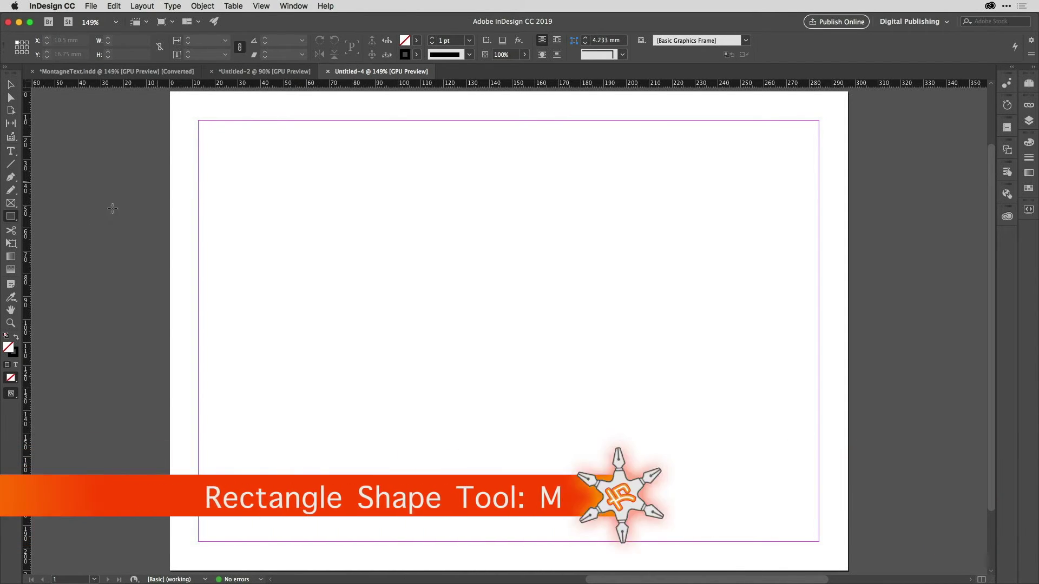
drag(198, 121, 302, 202)
mouse_move(431, 245)
mouse_down()
mouse_move(582, 246)
mouse_move(818, 211)
mouse_up()
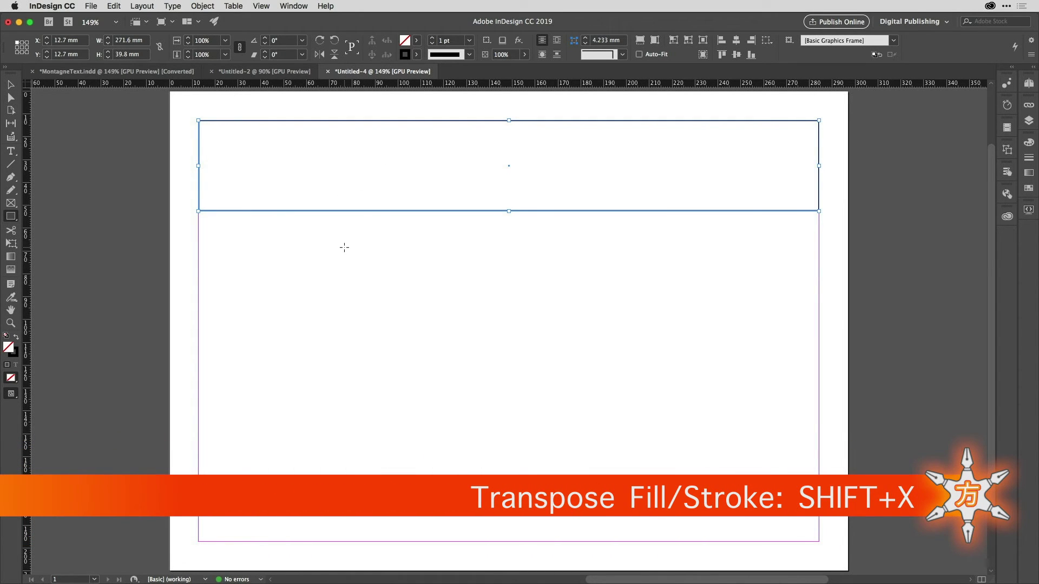
key(shift+x)
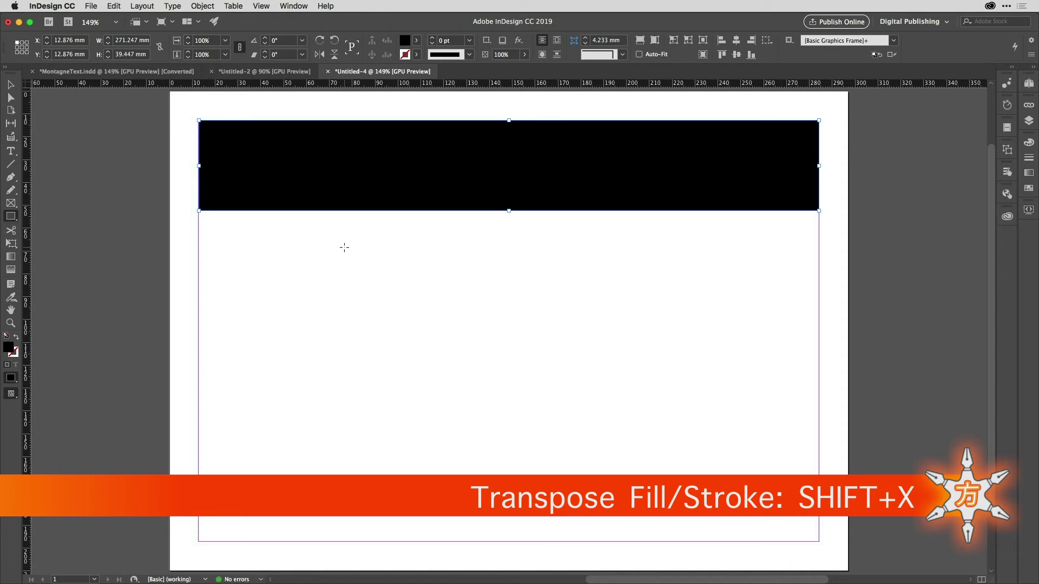
key(b)
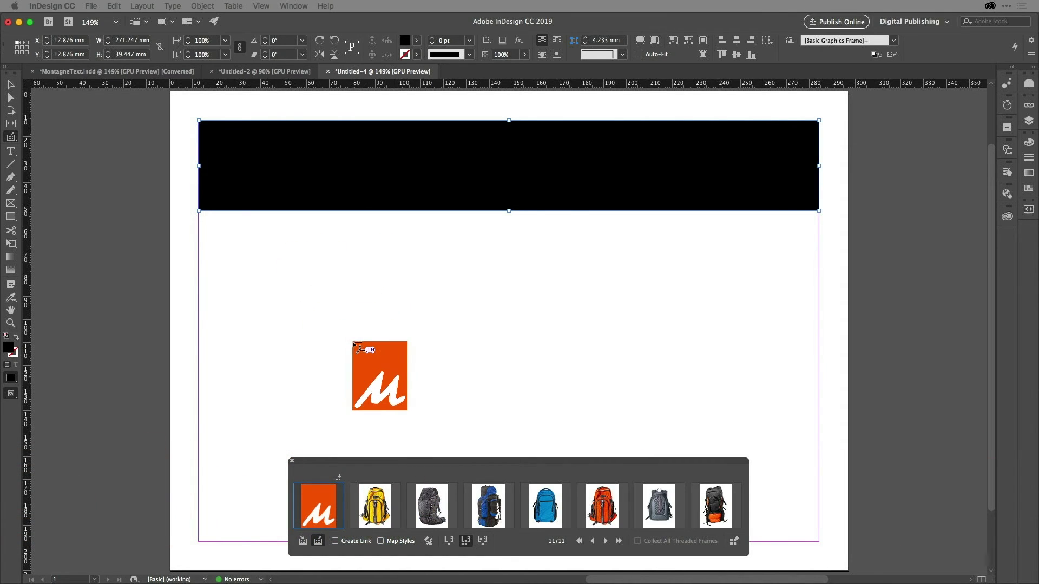
- Place the dark grey backpack, 44.125 × 60 mm, over the banner's left side
key(Right)
key(Right)
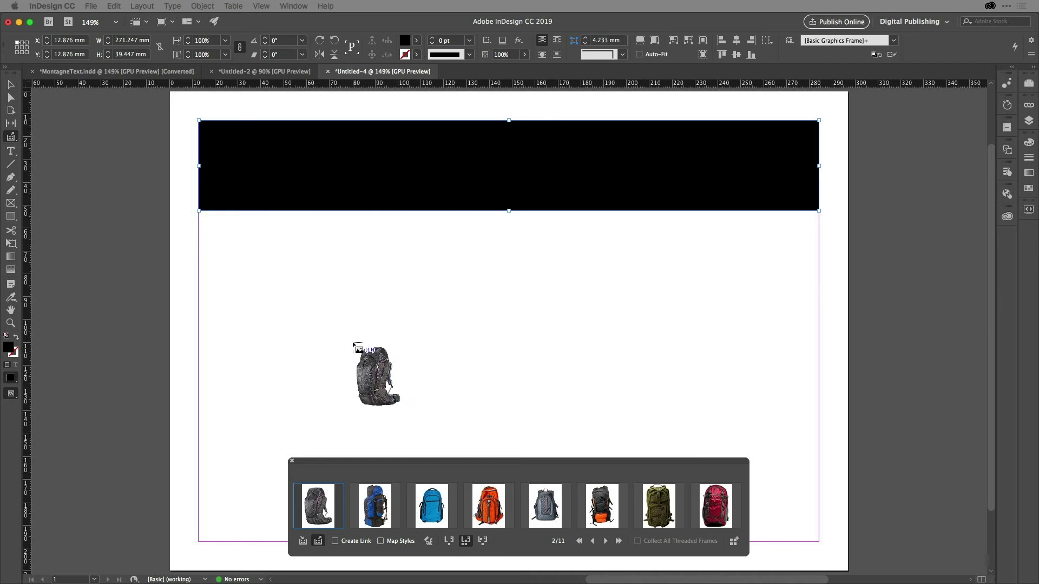
click(276, 102)
drag(334, 189, 371, 239)
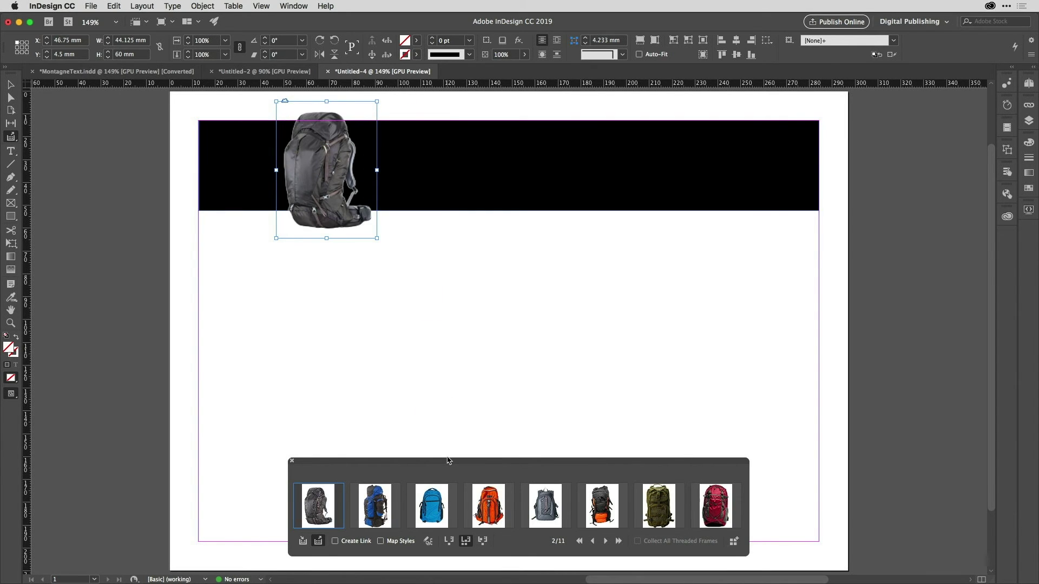
- Place the orange backpack beside the grey one and discard the remaining loaded images
key(Right)
key(Right)
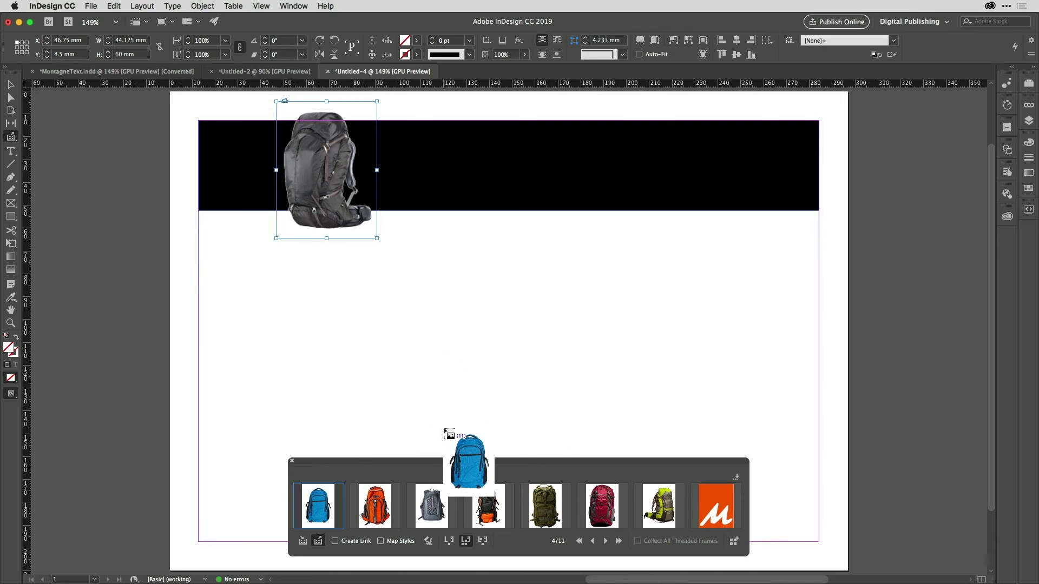
key(Right)
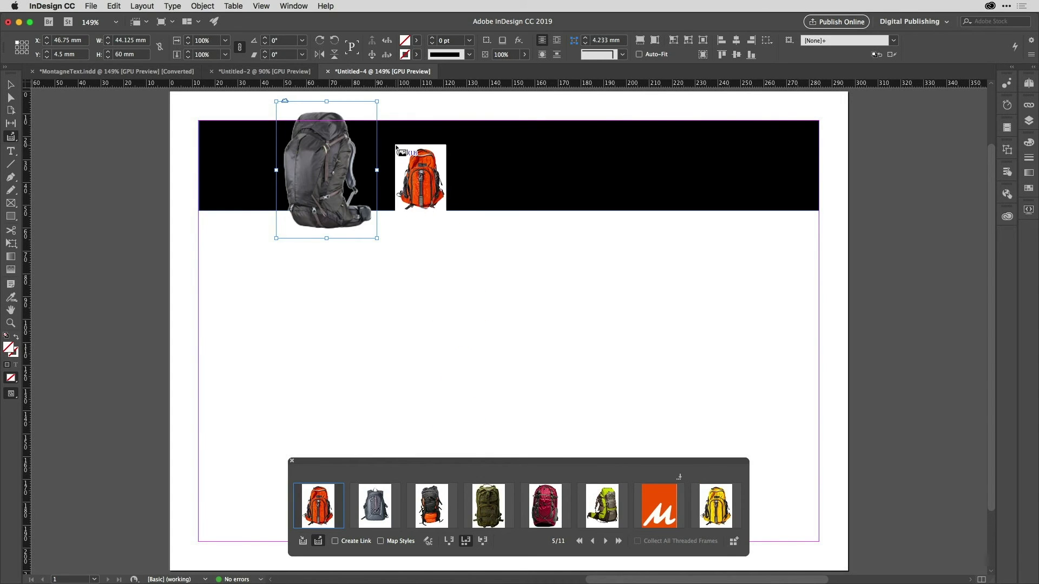
drag(385, 101, 485, 238)
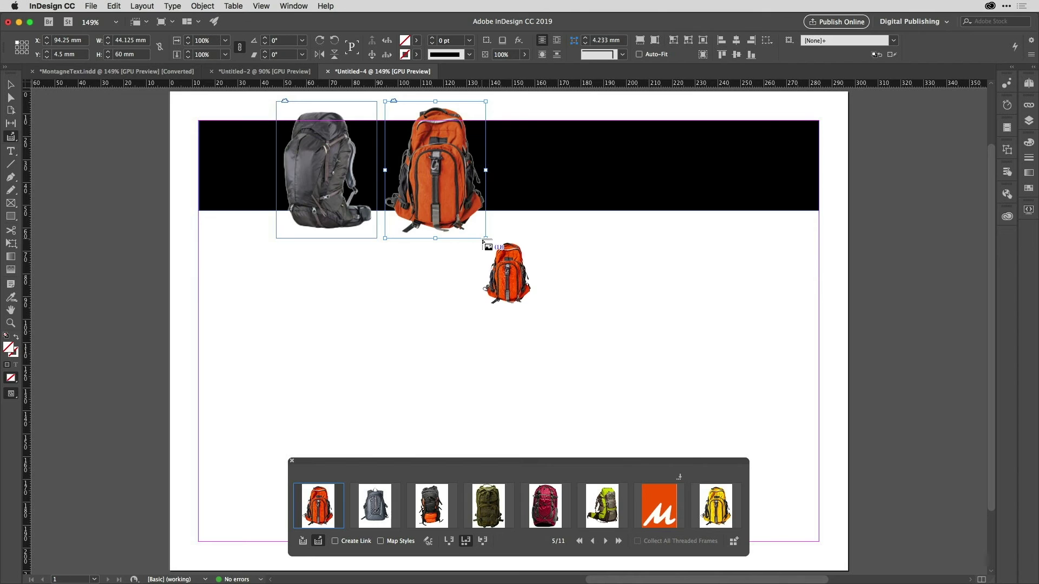
key(Escape)
key(Escape)
key(Escape)
key(Escape)
key(Escape)
key(Escape)
key(Escape)
key(Escape)
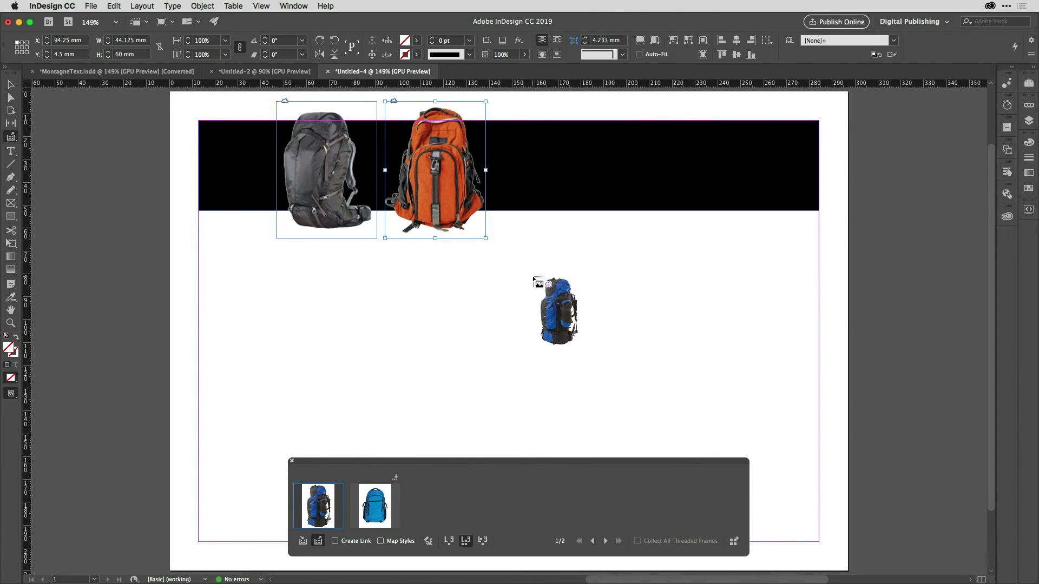
key(Escape)
key(Escape)
key(Escape)
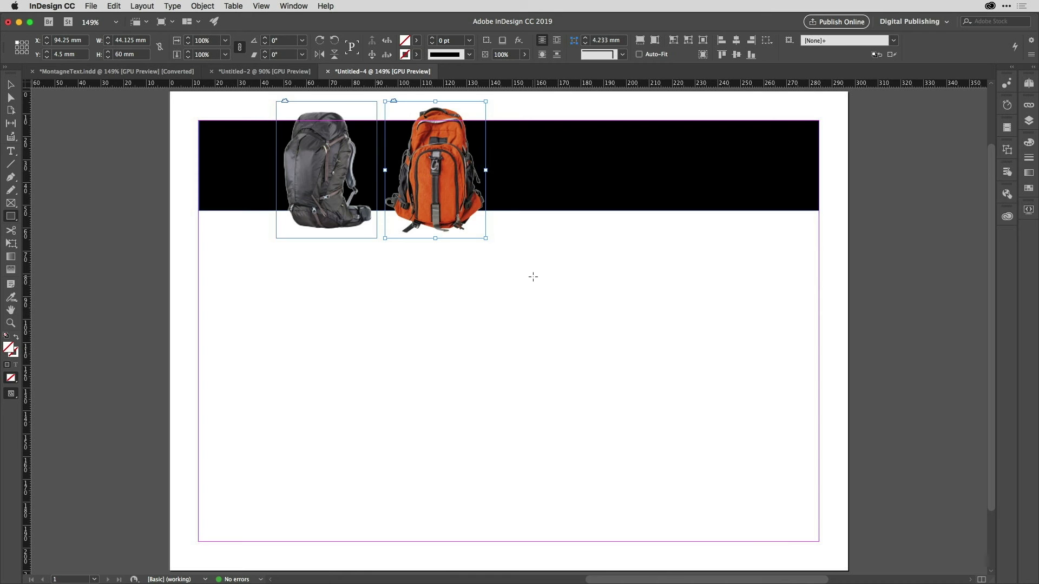